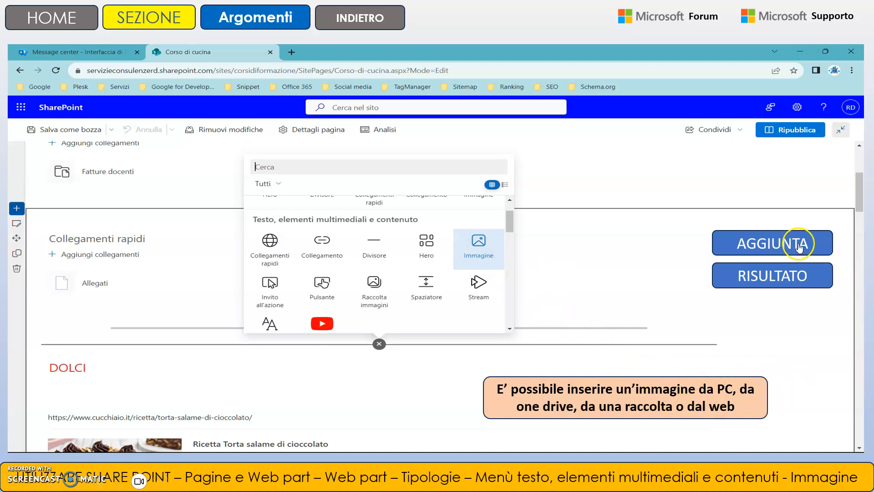
pyautogui.click(754, 251)
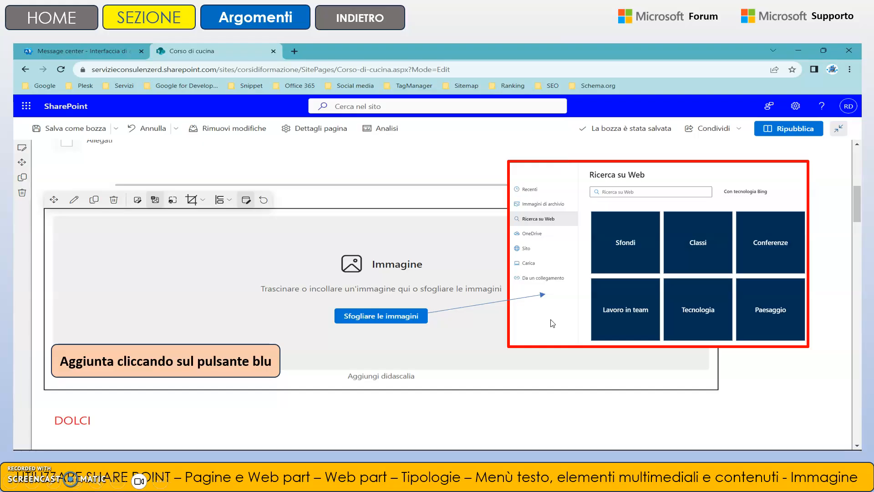
pyautogui.click(384, 22)
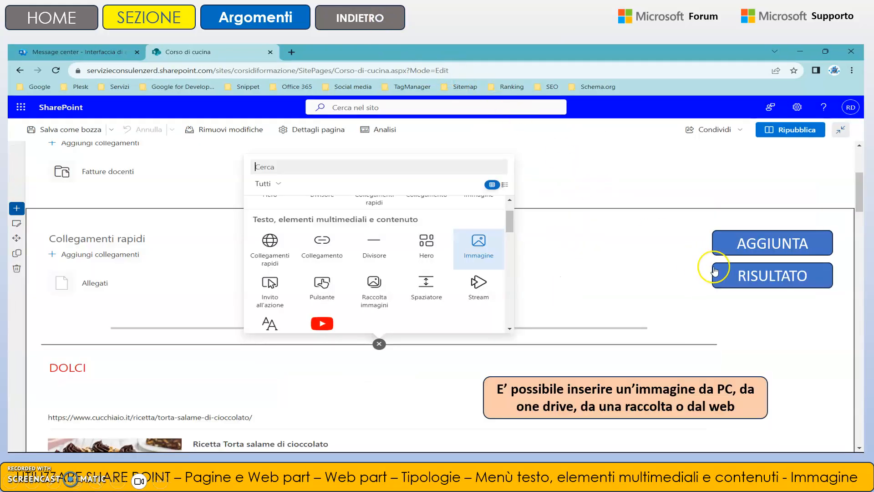
pyautogui.click(728, 273)
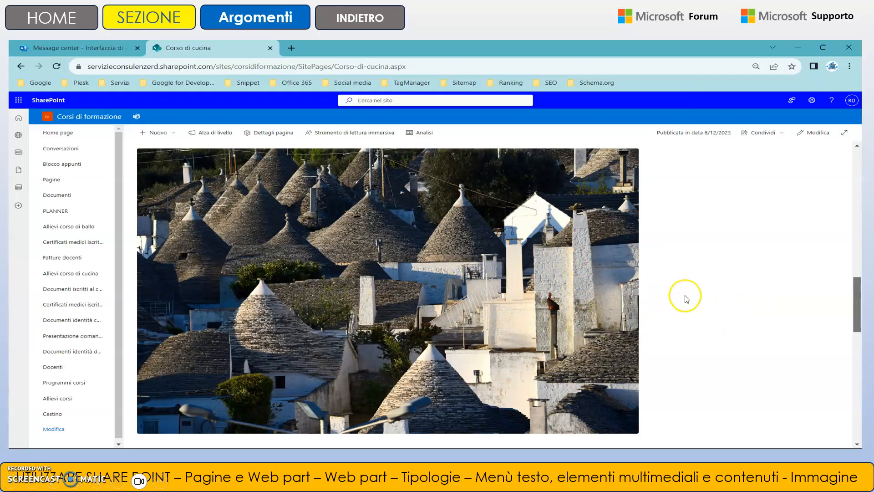
# - Switch from the slide show to the Corso di cucina page in Google Chrome
pyautogui.hotkey('alt', 'Tab')
pyautogui.hotkey('alt', 'Tab')
pyautogui.hotkey('alt', 'Tab')
pyautogui.hotkey('alt', 'Tab')
pyautogui.hotkey('alt', 'Tab')
pyautogui.hotkey('alt', 'Tab')
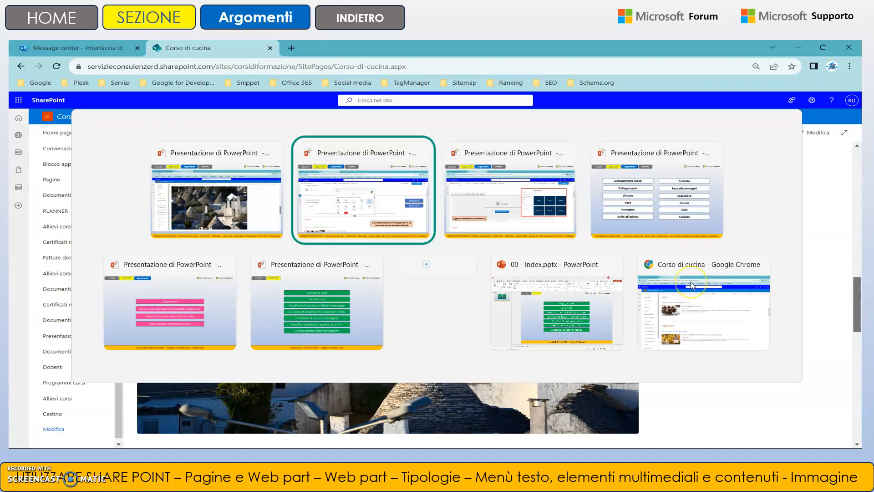
pyautogui.hotkey('alt', 'Tab')
pyautogui.hotkey('alt', 'Tab')
# - Examine the existing images and Hero web parts down to the comments of the Corso di cucina page
pyautogui.scroll(-5, 660, 282)
pyautogui.scroll(-9, 613, 287)
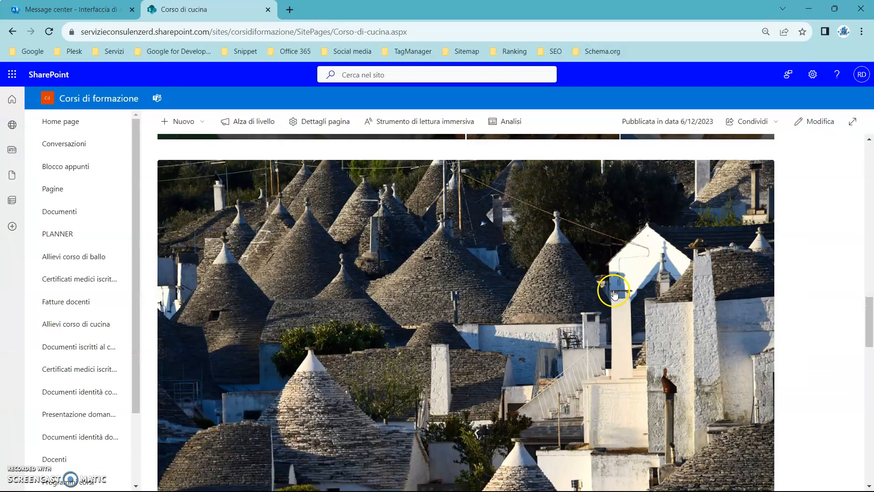
pyautogui.scroll(8, 559, 259)
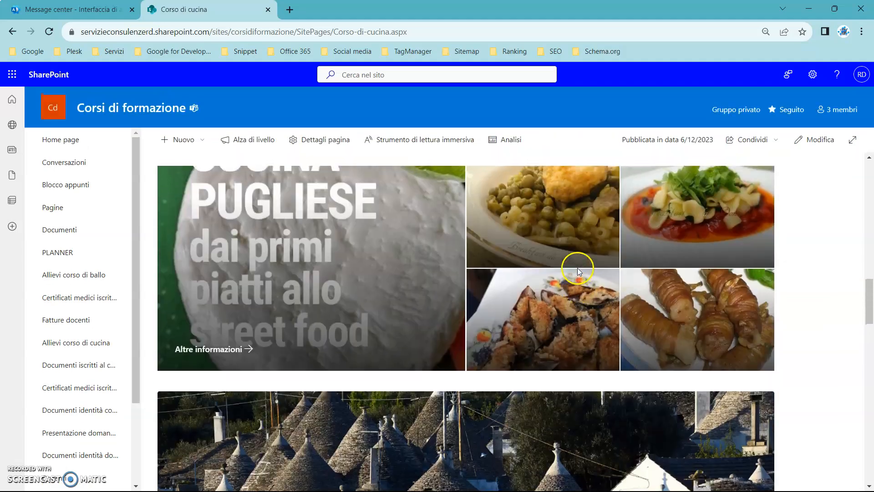
pyautogui.scroll(-5, 546, 298)
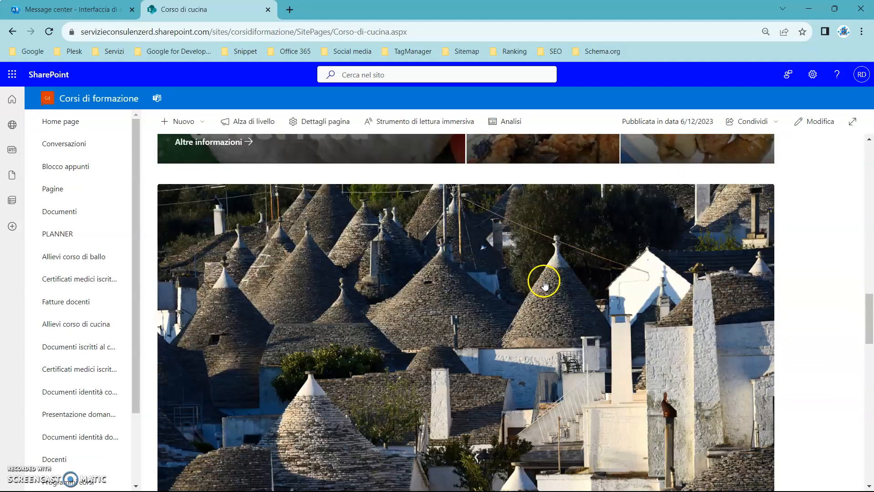
pyautogui.scroll(4, 544, 268)
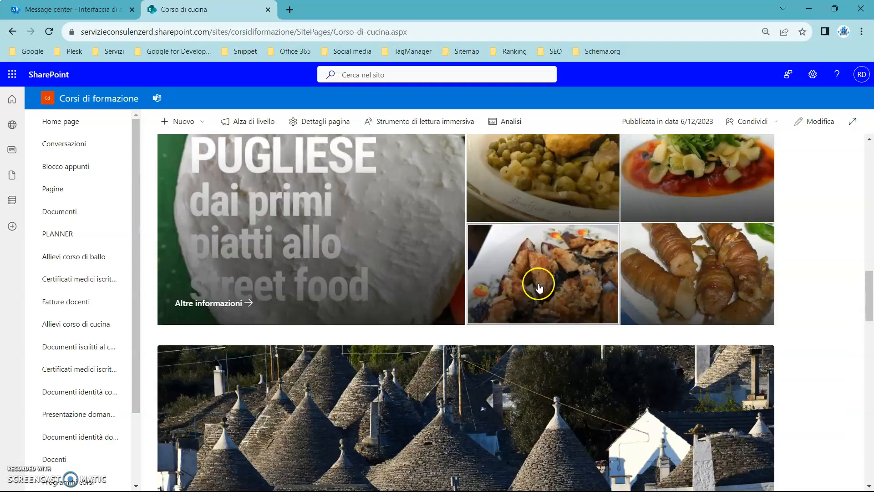
pyautogui.scroll(-5, 538, 282)
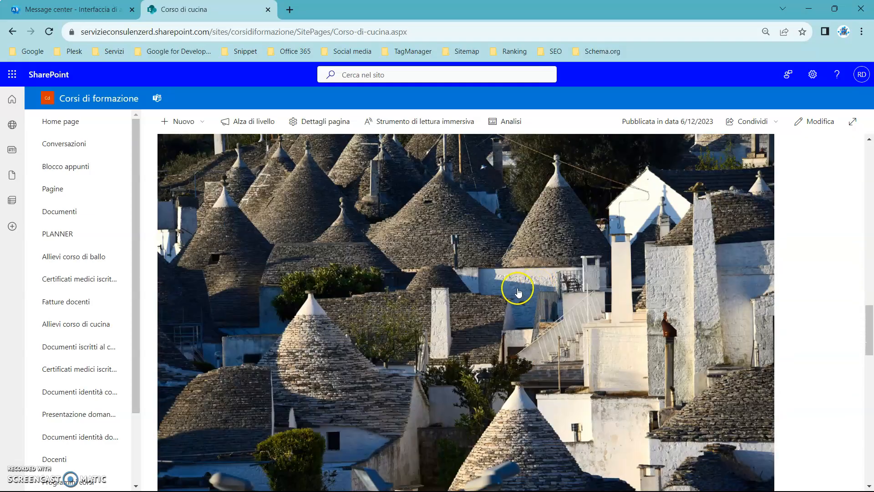
pyautogui.scroll(-5, 518, 291)
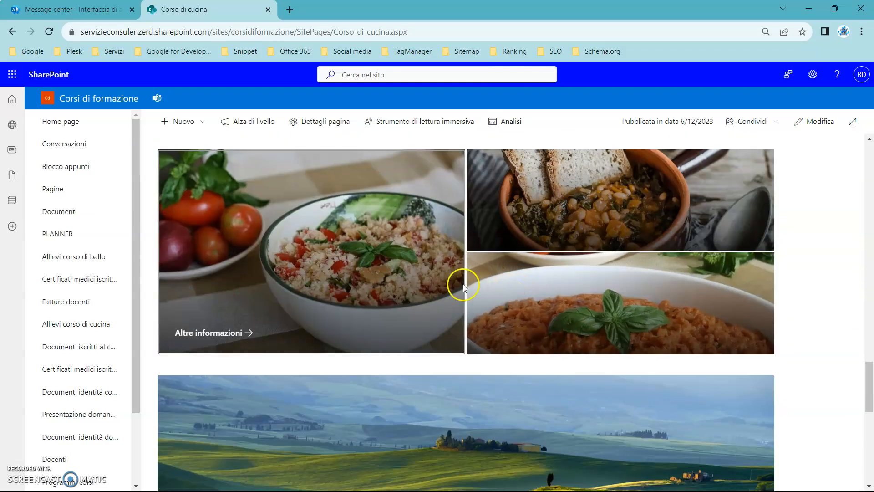
pyautogui.scroll(-5, 467, 292)
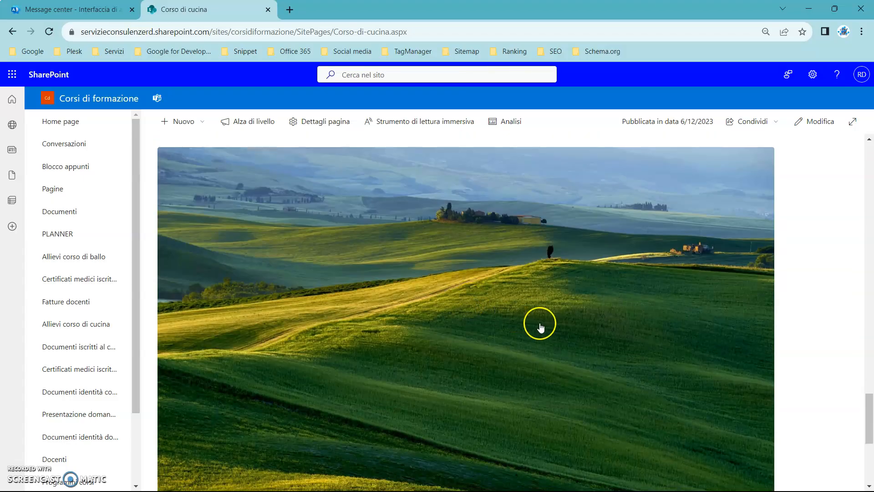
pyautogui.scroll(-6, 560, 327)
pyautogui.scroll(8, 561, 330)
pyautogui.scroll(8, 561, 331)
pyautogui.scroll(-5, 561, 335)
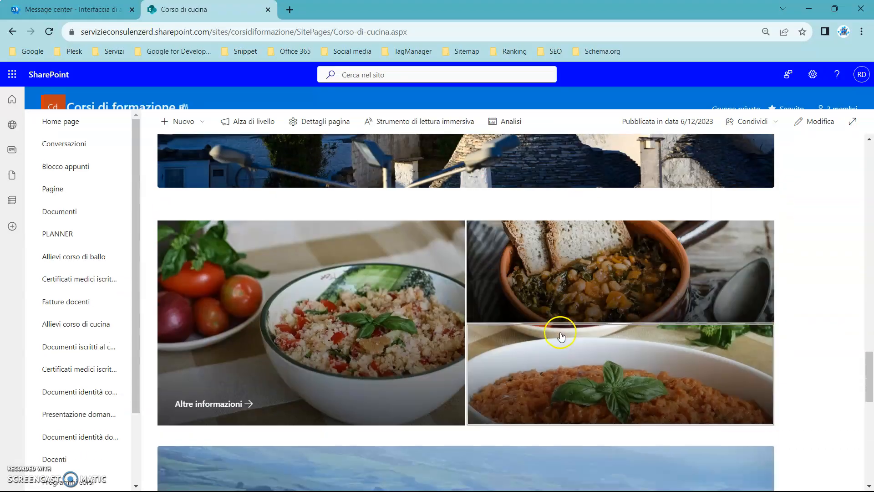
pyautogui.scroll(-6, 561, 336)
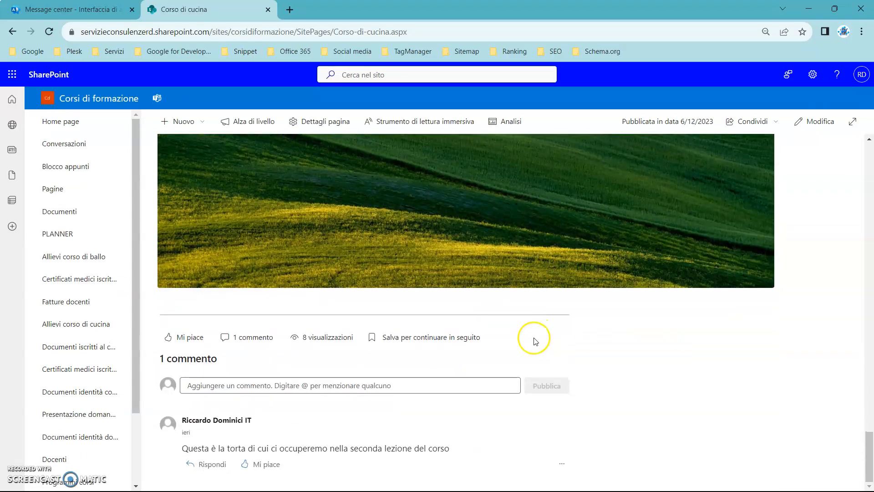
# - Open the Corso di cucina page for editing and add an Immagine web part directly below the trulli image
pyautogui.click(820, 121)
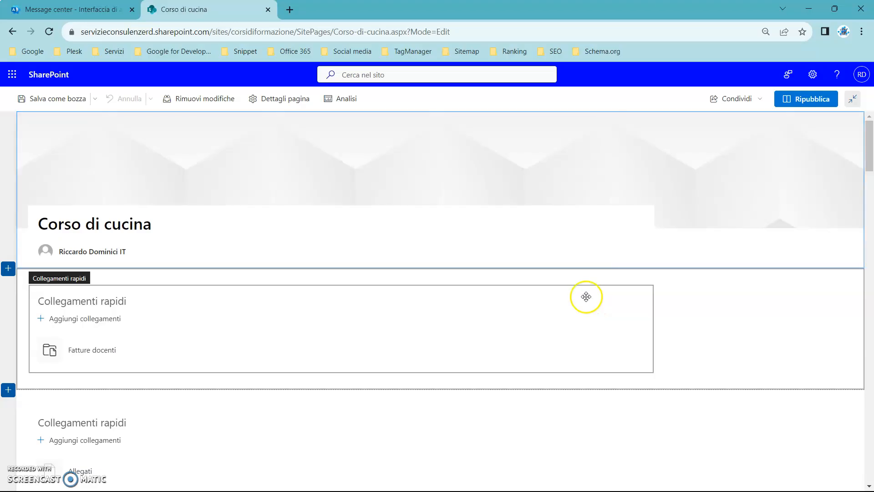
pyautogui.scroll(-5, 575, 318)
pyautogui.scroll(-15, 637, 329)
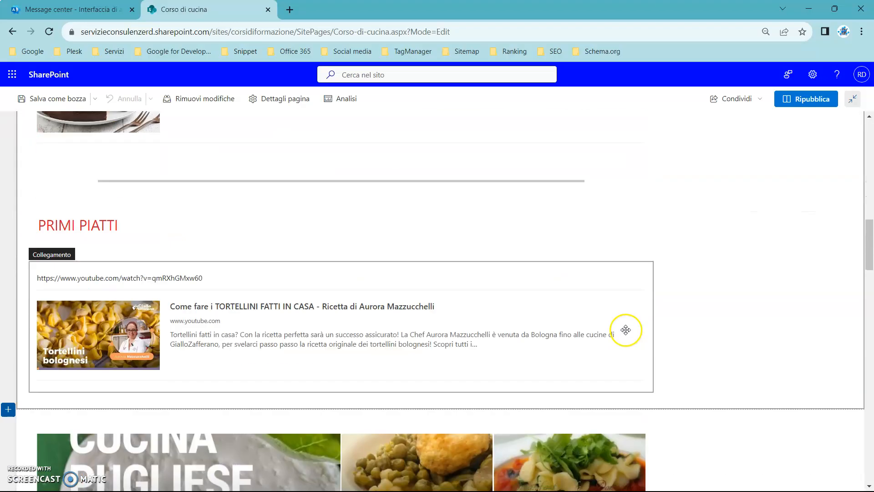
pyautogui.scroll(-10, 623, 331)
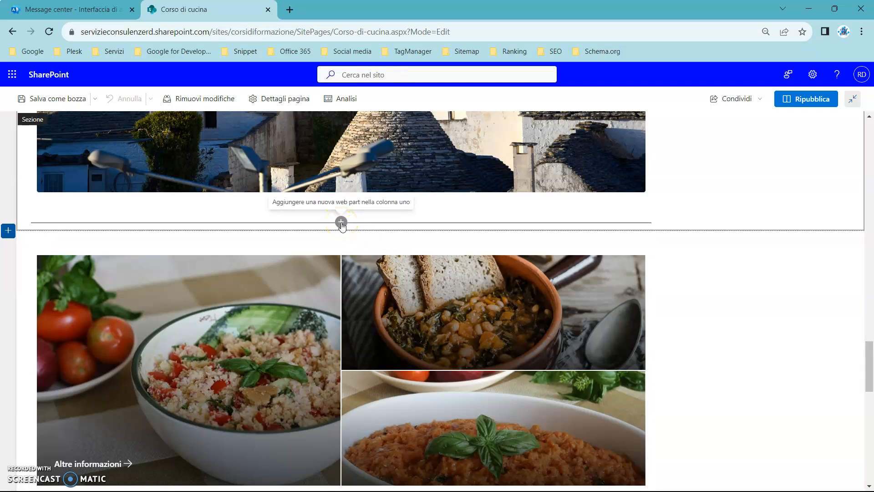
pyautogui.click(342, 223)
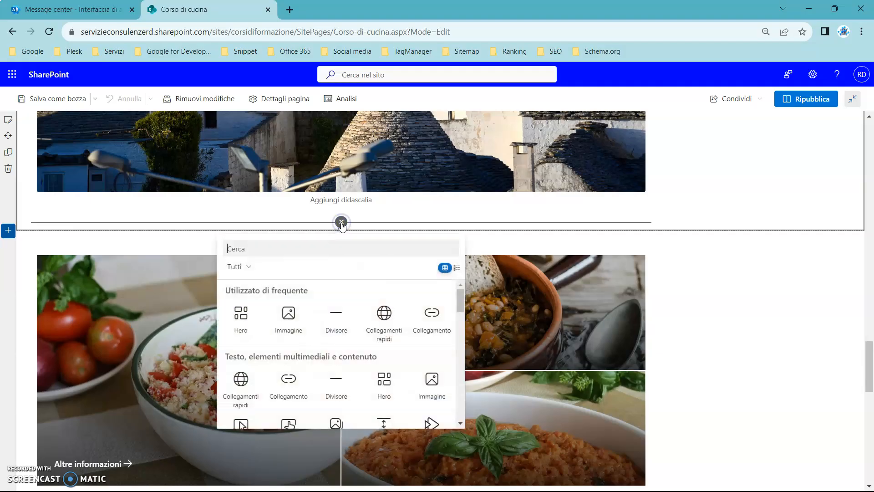
pyautogui.scroll(-3, 342, 345)
pyautogui.scroll(1, 345, 346)
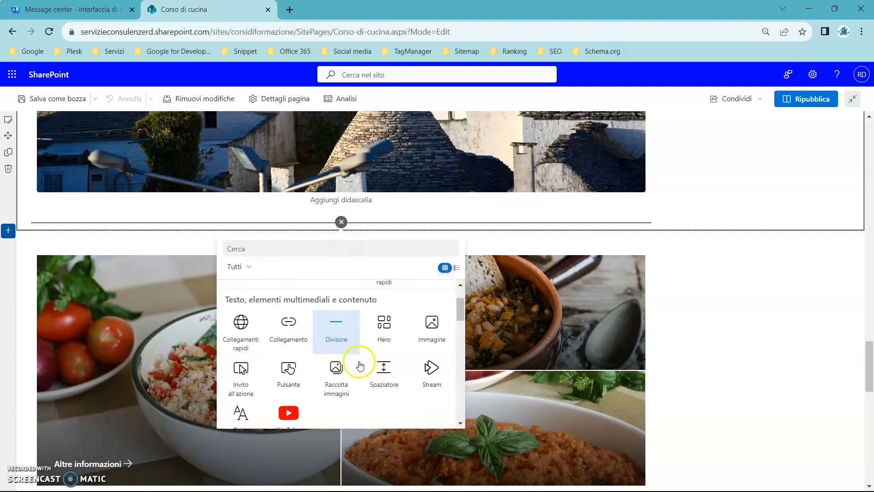
pyautogui.click(433, 331)
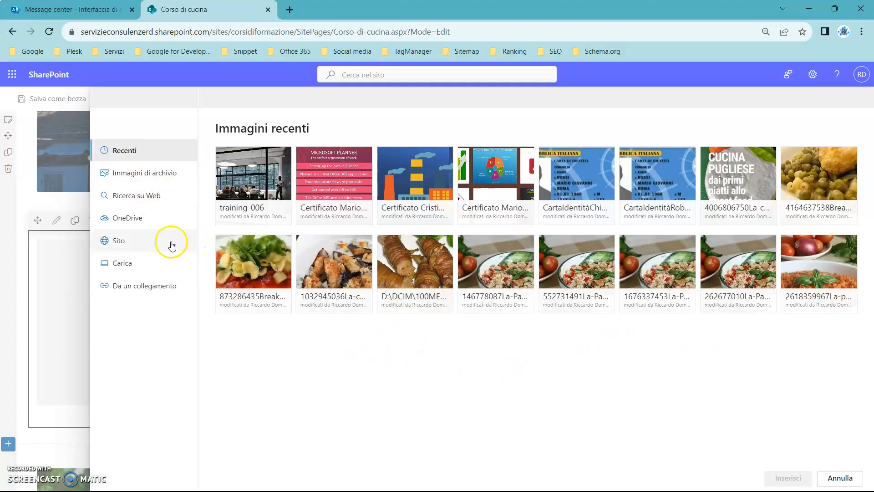
# - Search the web for "puglia" images and insert the seaside cliff town picture from pugliamonamour.it
pyautogui.click(161, 173)
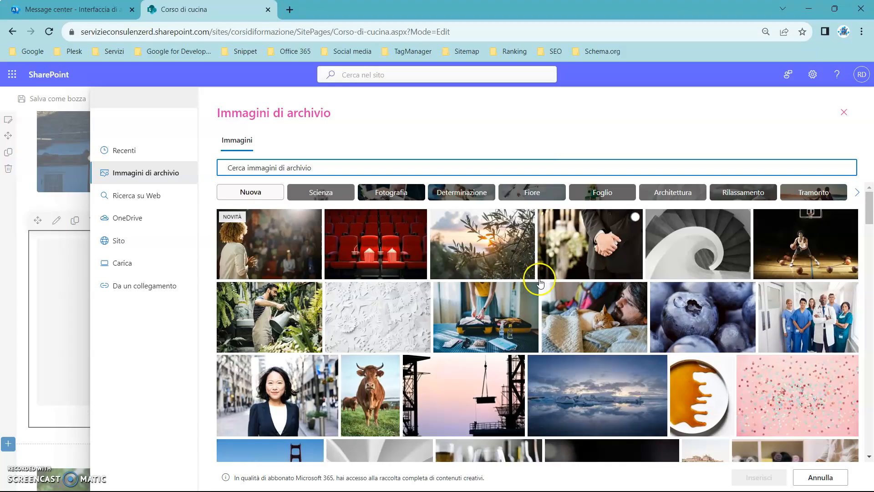
pyautogui.click(143, 196)
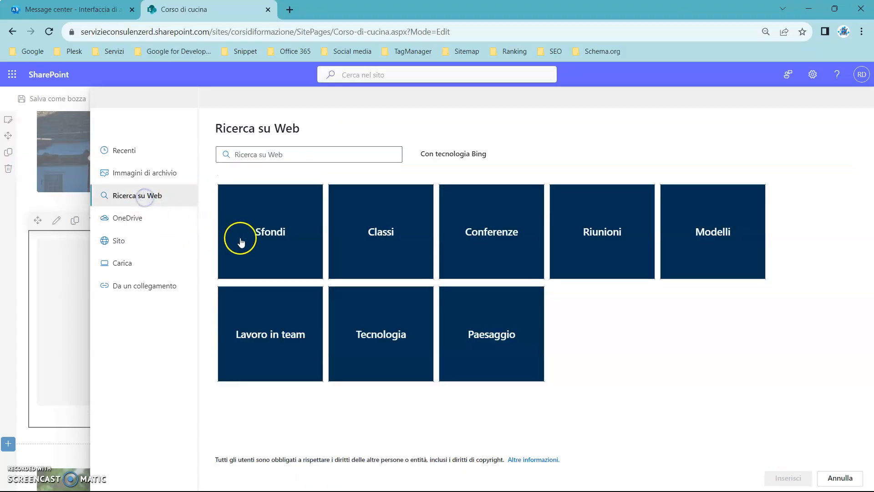
pyautogui.click(249, 155)
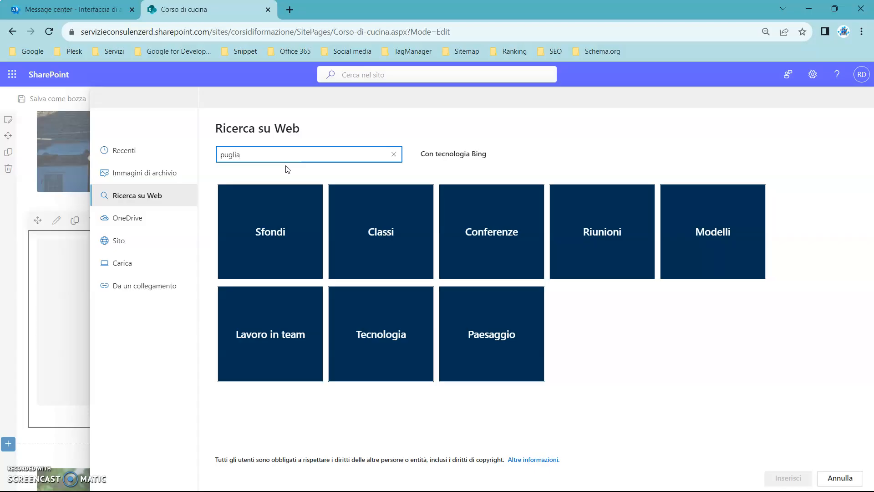
pyautogui.press('Return')
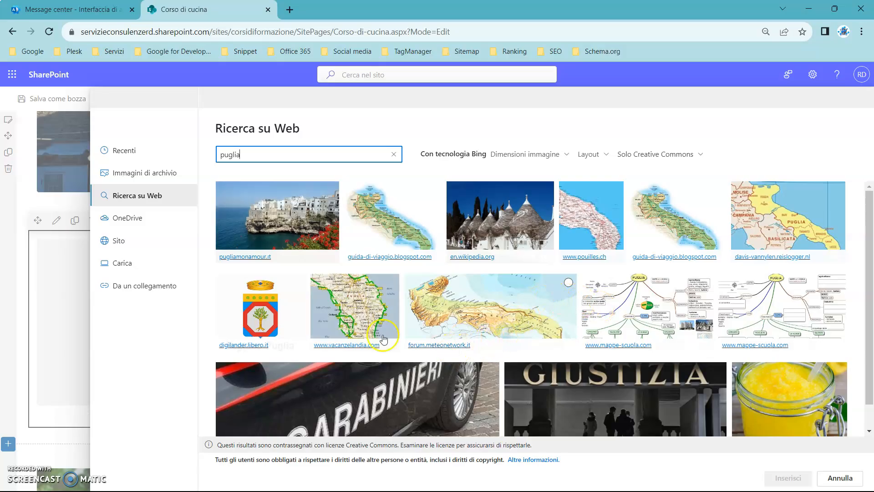
pyautogui.click(286, 229)
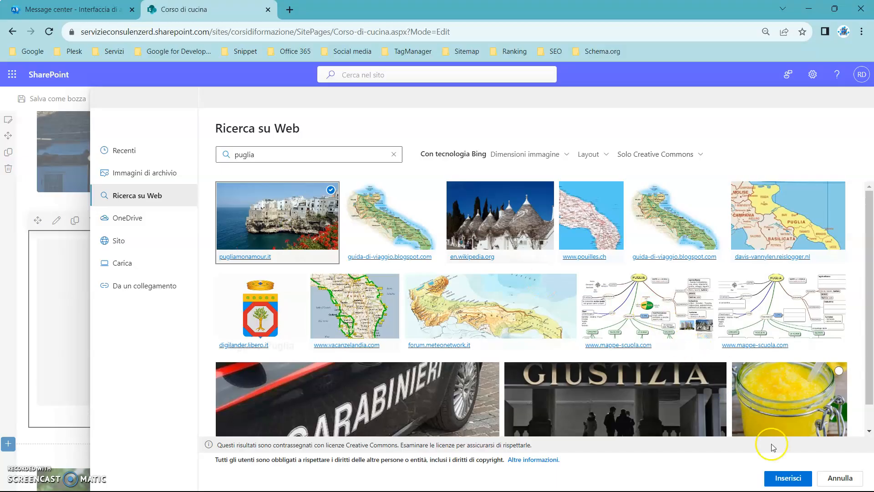
pyautogui.moveTo(792, 485)
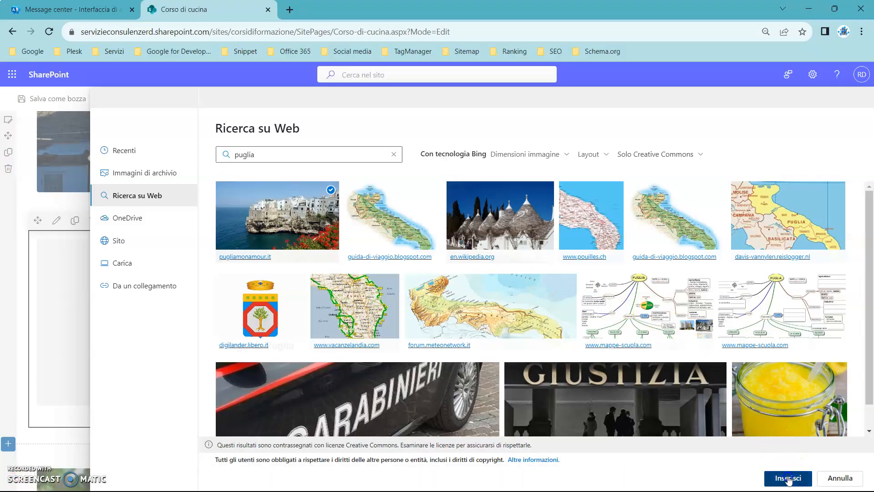
pyautogui.click(786, 477)
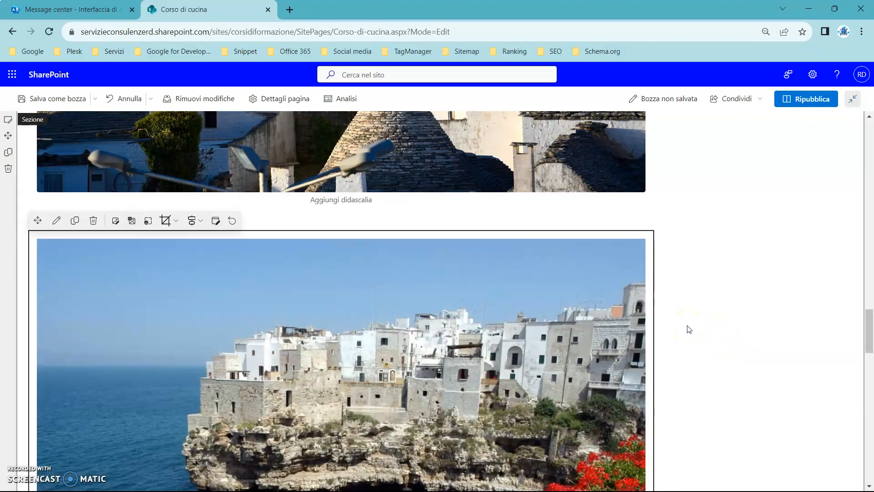
# - Add another Immagine web part at the end of the page, below the green hills image
pyautogui.scroll(-10, 689, 333)
pyautogui.scroll(-10, 688, 343)
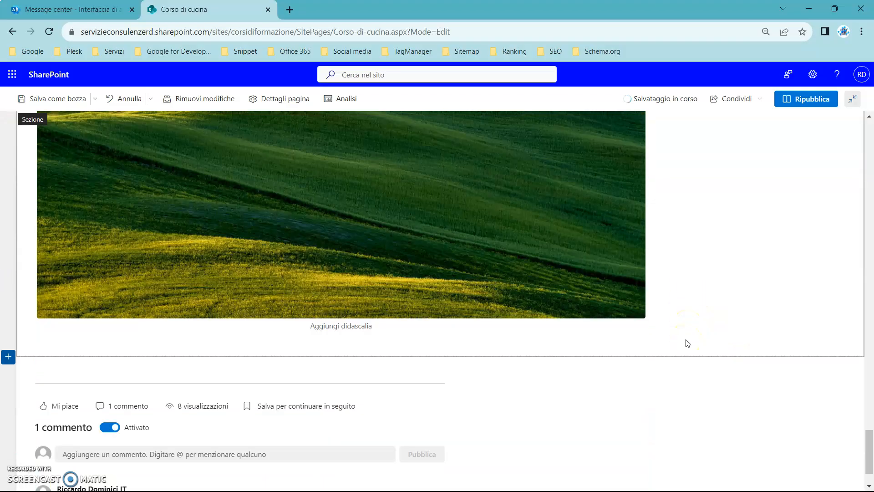
pyautogui.moveTo(389, 298)
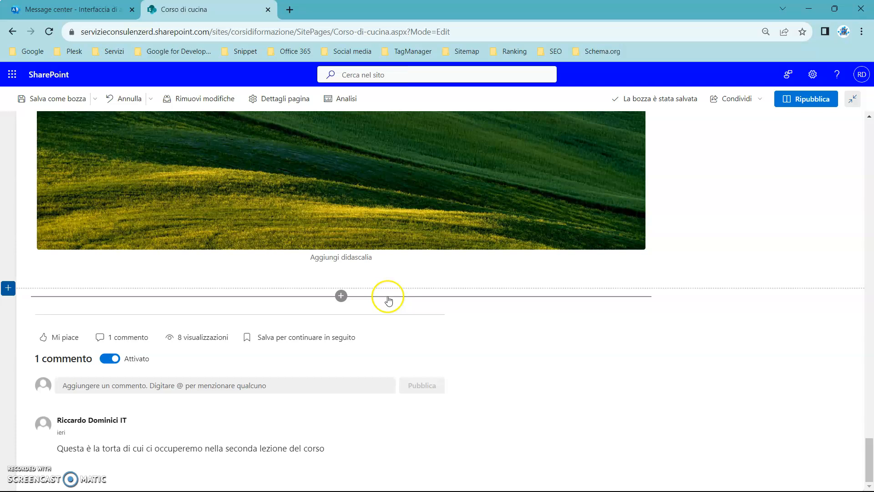
pyautogui.click(341, 296)
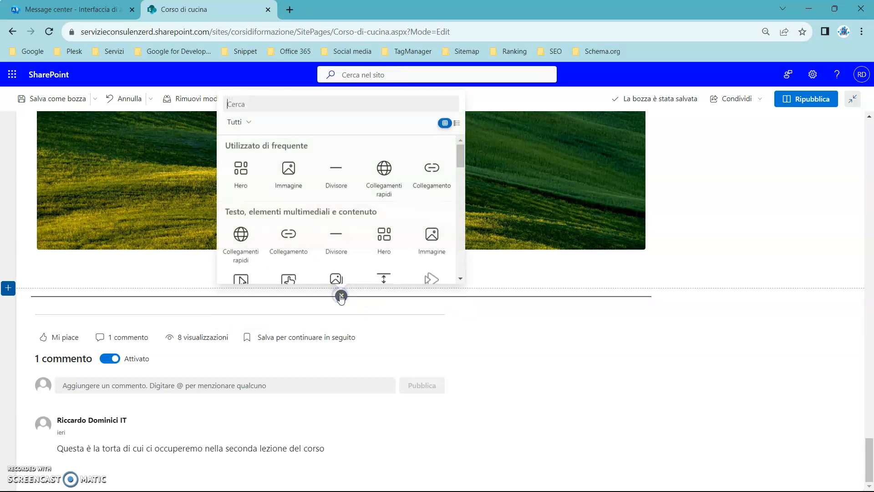
pyautogui.click(436, 243)
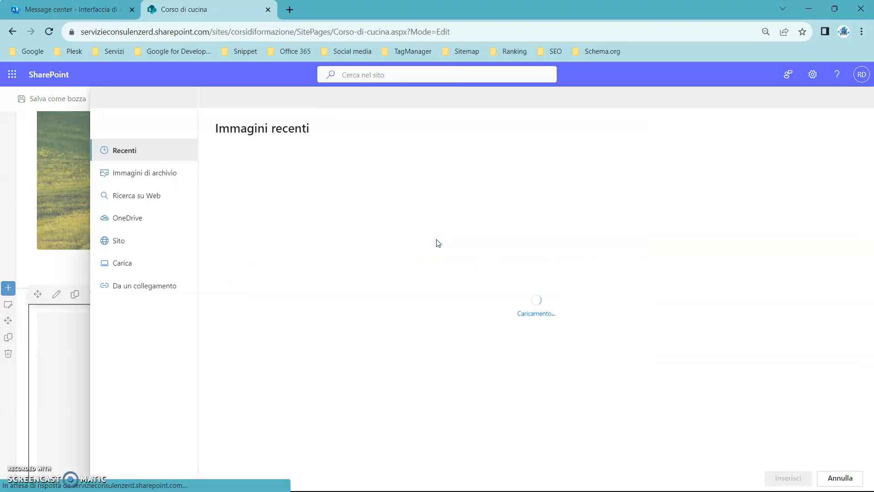
# - Search the web for "toscana" images and insert the Florence skyline picture from guida-di-viaggio.blogspot.com
pyautogui.click(144, 199)
pyautogui.click(265, 150)
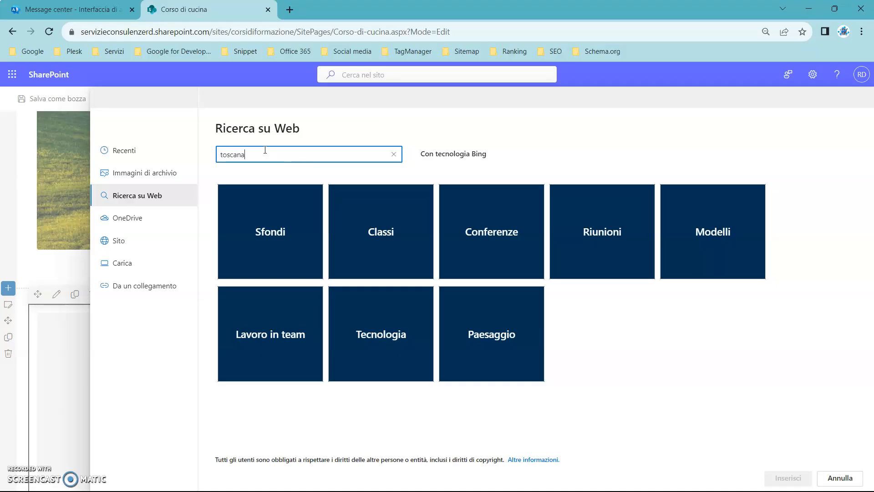
pyautogui.press('Return')
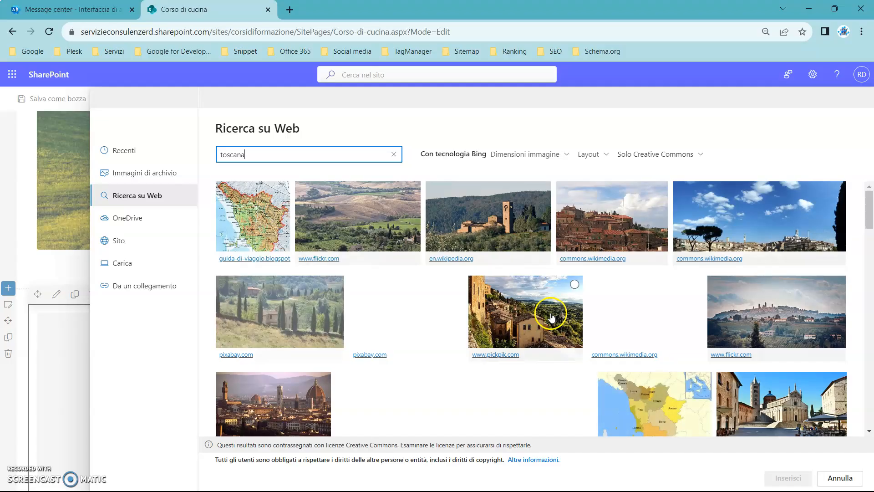
pyautogui.scroll(-1, 544, 312)
pyautogui.scroll(-2, 543, 310)
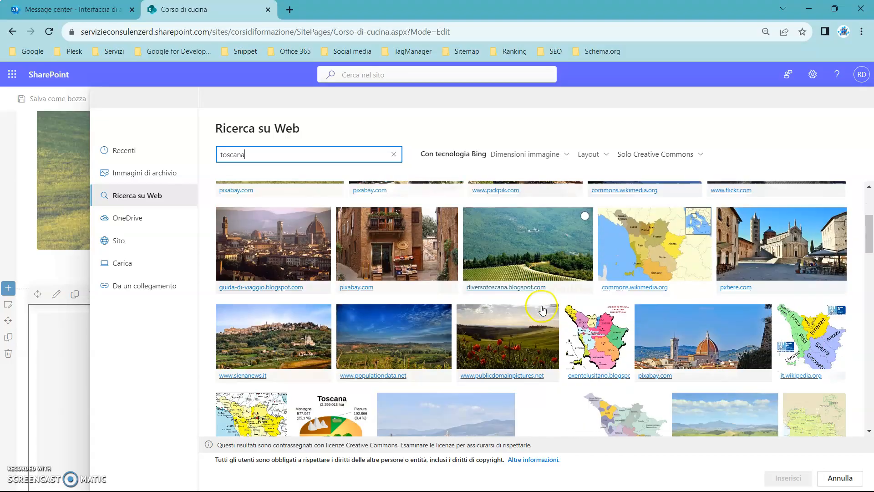
pyautogui.click(283, 246)
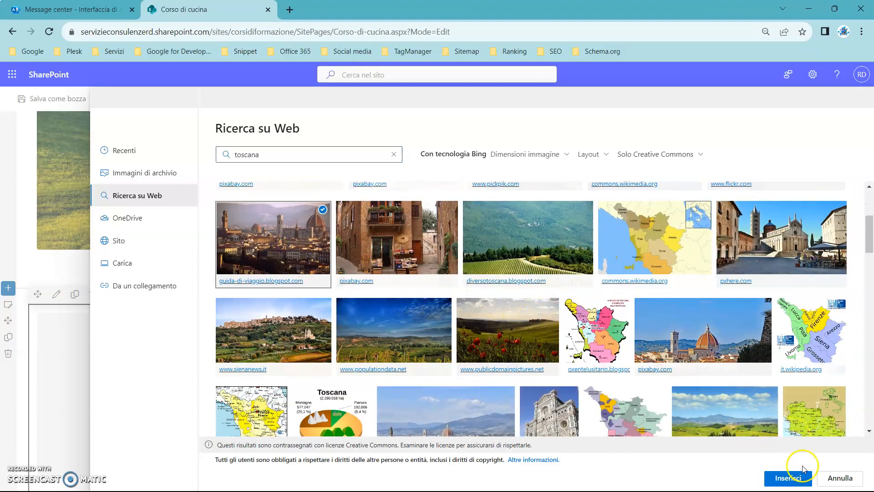
pyautogui.click(787, 477)
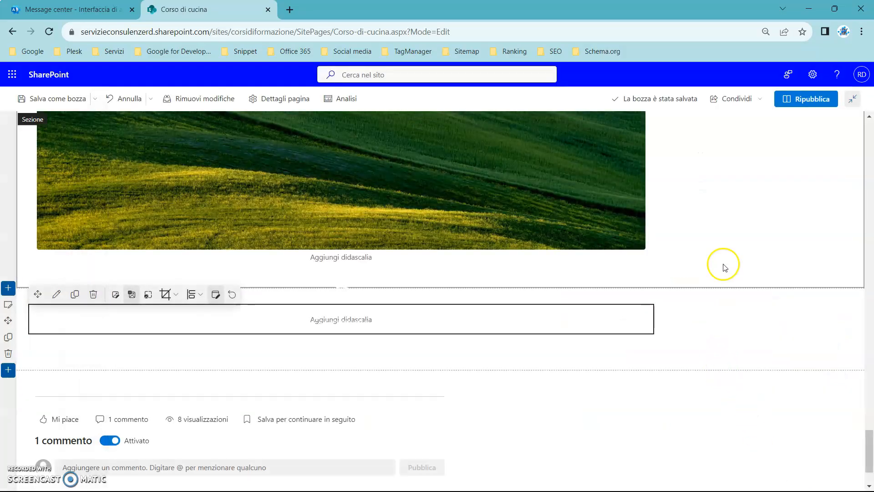
# - Check the inserted Florence skyline image below the green hills picture and republish the Corso di cucina page
pyautogui.scroll(-1, 725, 262)
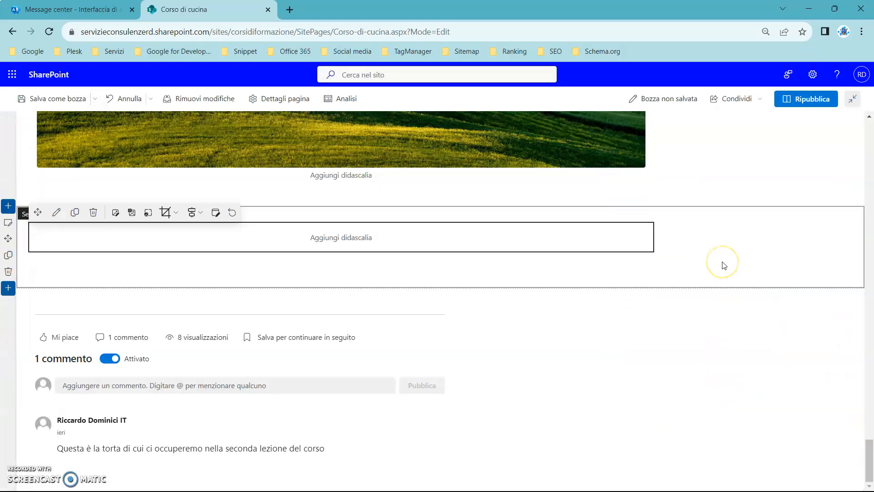
pyautogui.scroll(-2, 721, 255)
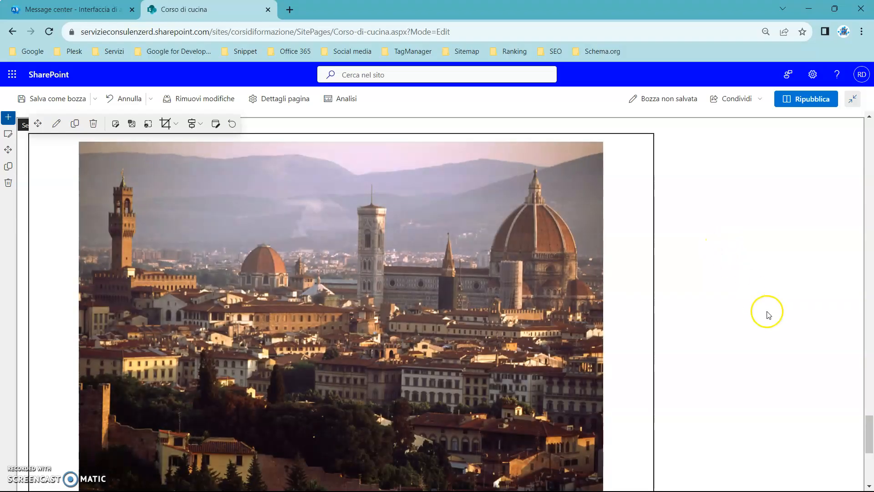
pyautogui.scroll(-2, 765, 315)
pyautogui.scroll(2, 764, 315)
pyautogui.scroll(5, 764, 315)
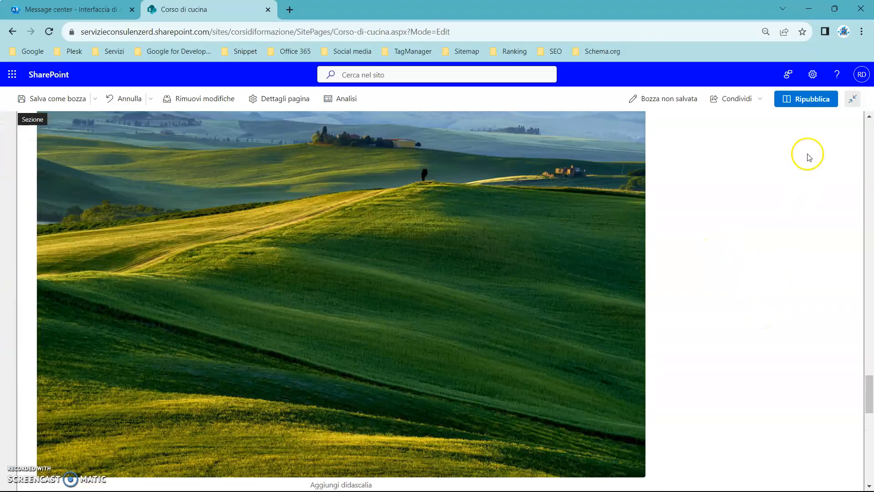
pyautogui.click(803, 105)
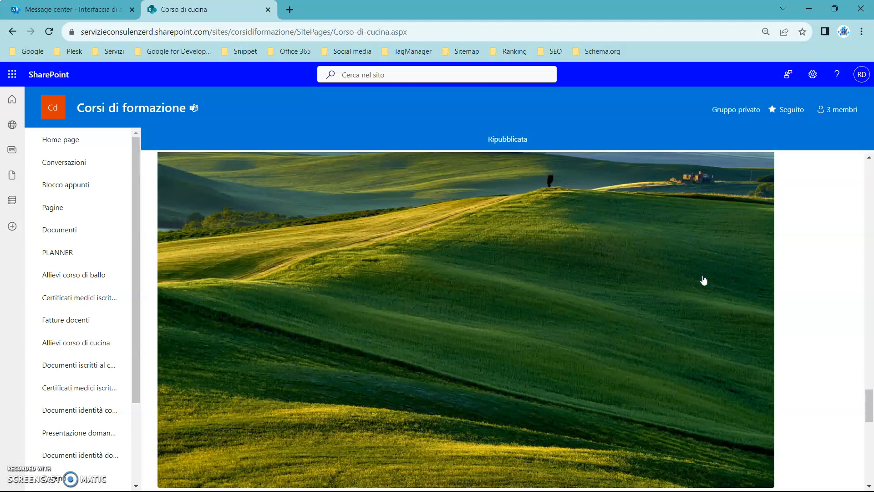
# - Review the images on the republished page, from the dish photos down to the green hills and Florence skyline pictures
pyautogui.scroll(3, 748, 272)
pyautogui.scroll(3, 751, 272)
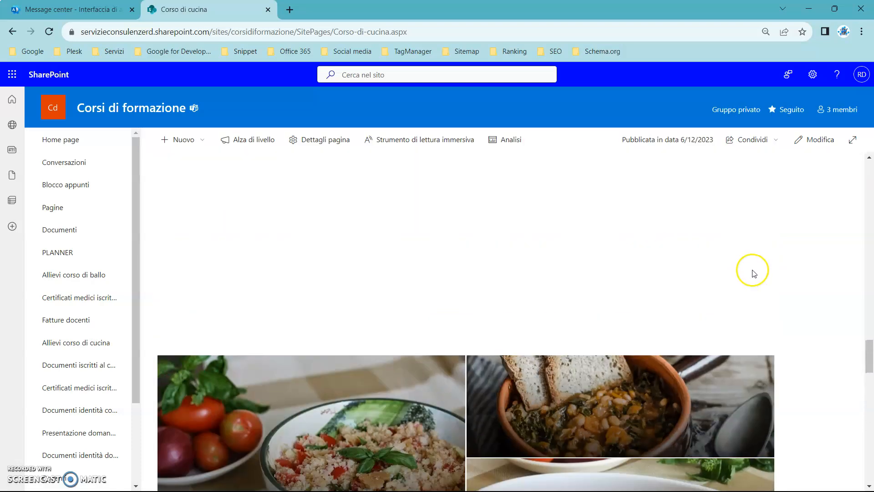
pyautogui.scroll(-4, 752, 276)
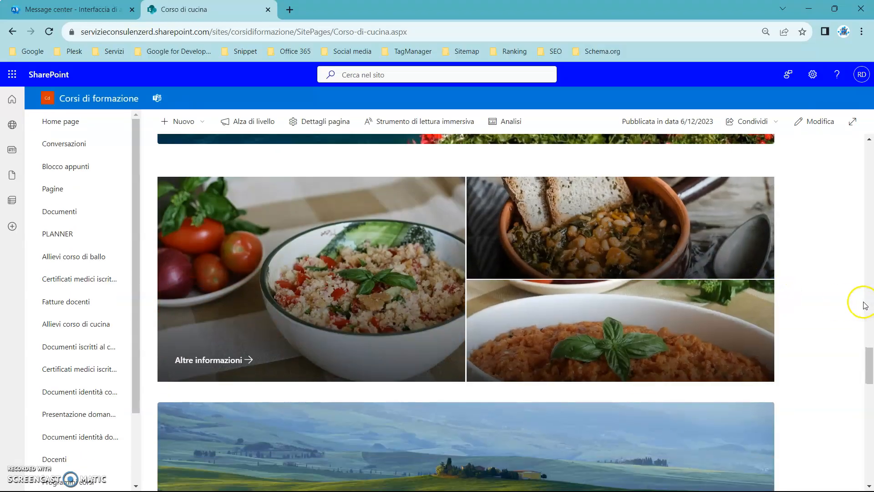
pyautogui.scroll(-4, 832, 295)
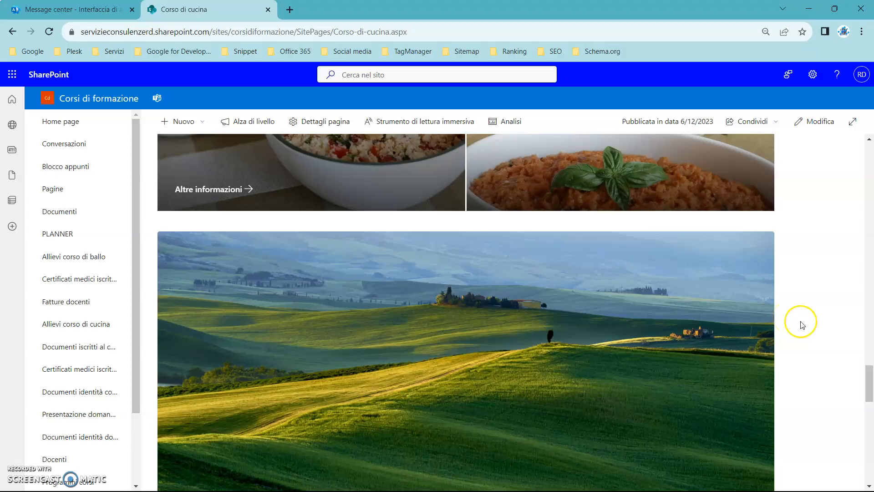
pyautogui.scroll(-2, 800, 317)
pyautogui.scroll(2, 804, 310)
pyautogui.click(804, 293)
pyautogui.scroll(-2, 803, 296)
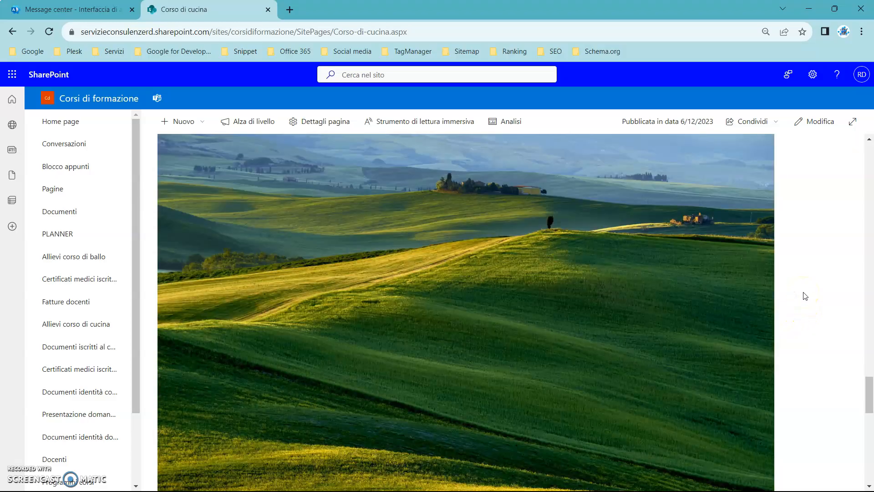
pyautogui.scroll(2, 804, 295)
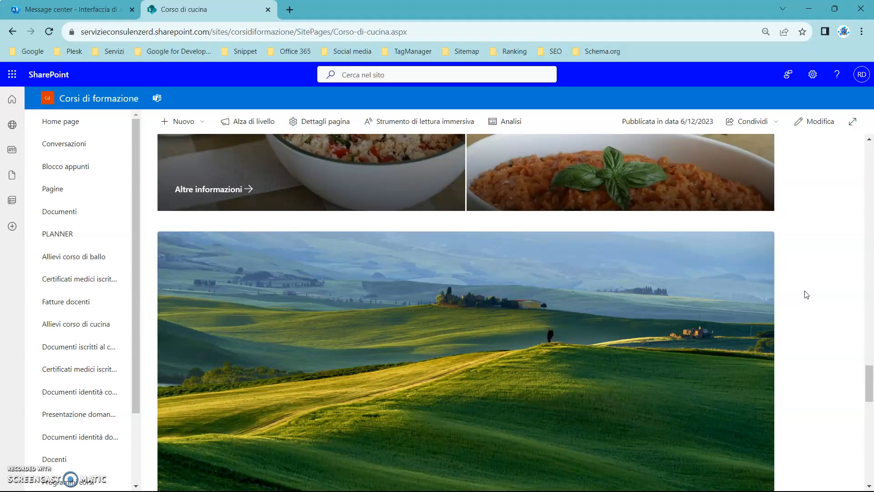
pyautogui.scroll(2, 807, 295)
pyautogui.scroll(-5, 840, 290)
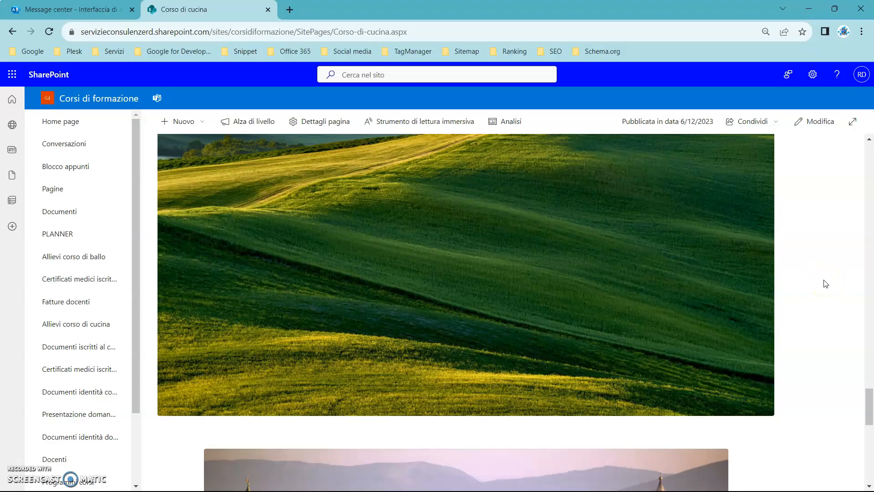
pyautogui.scroll(-3, 802, 278)
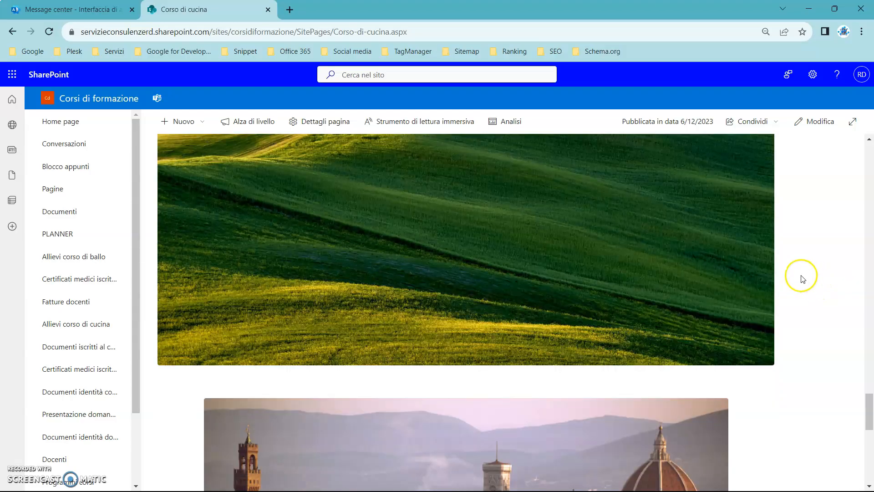
pyautogui.scroll(3, 804, 289)
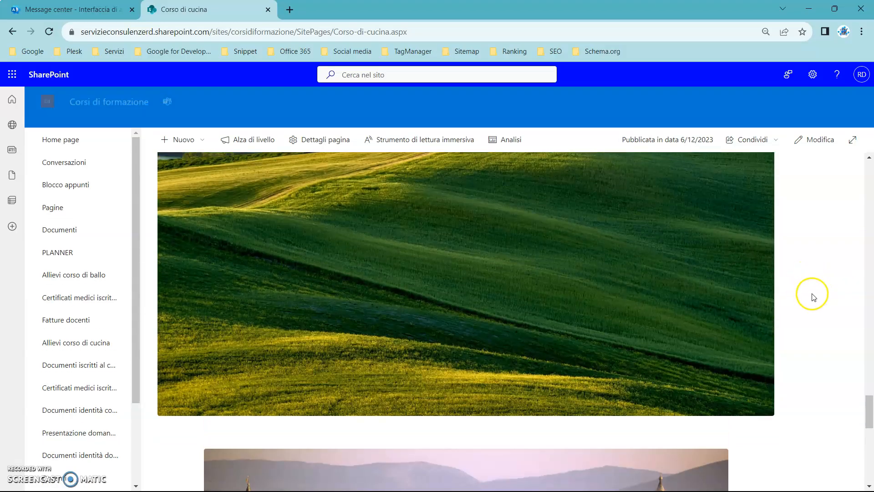